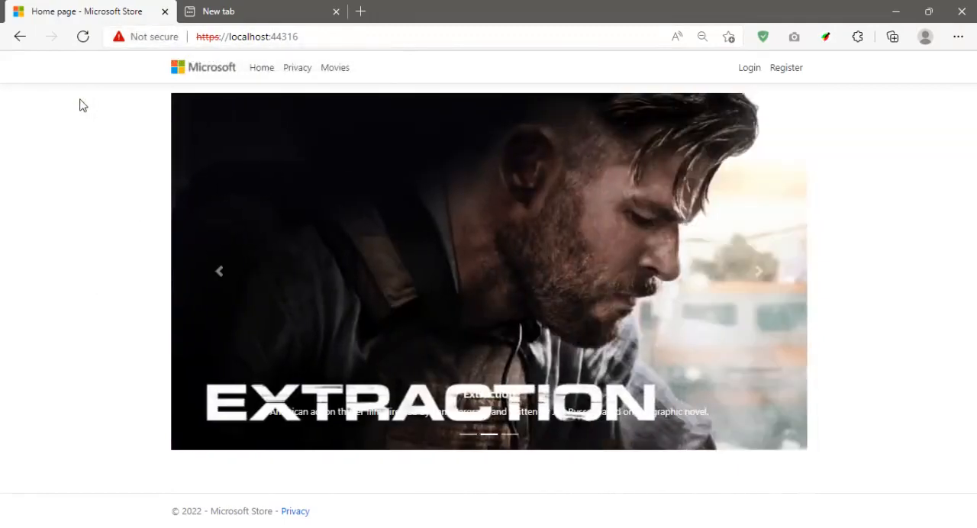
# Run the mmc command to launch an empty Microsoft Management Console.
pyautogui.press('super+r')
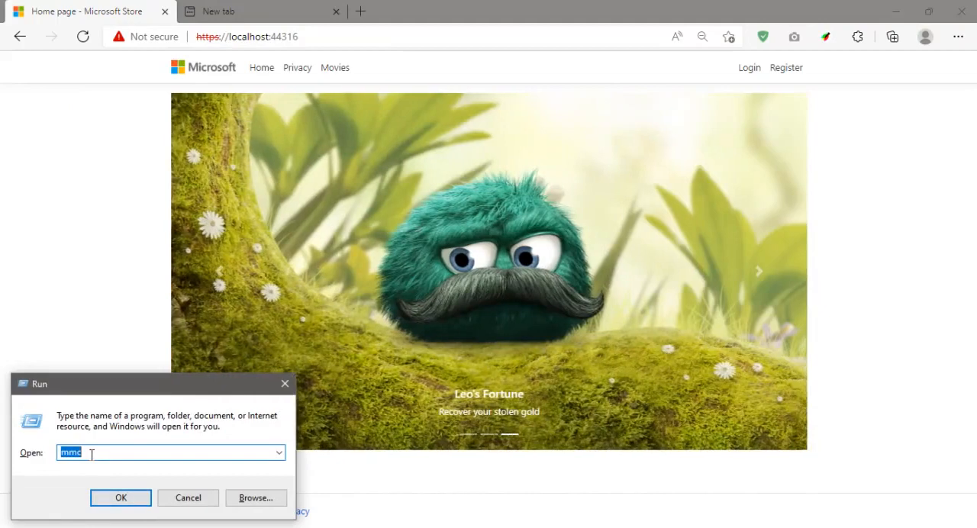
pyautogui.click(92, 454)
pyautogui.click(121, 498)
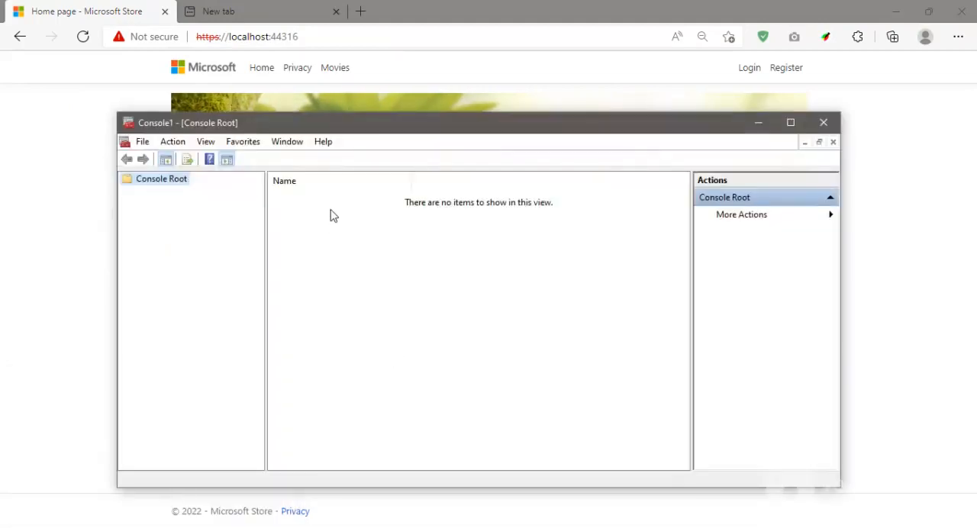
# Add the Certificates snap-in to the console for the computer account, managing the local computer.
pyautogui.click(143, 142)
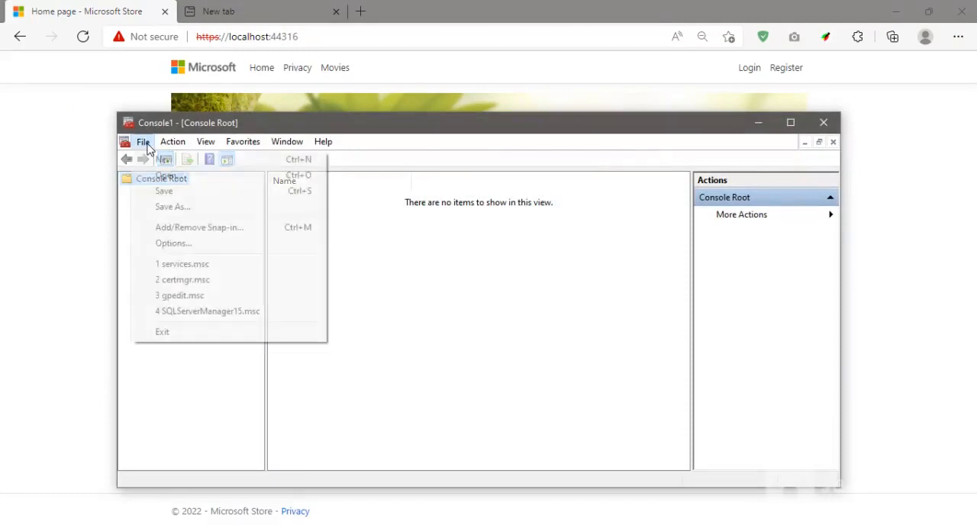
pyautogui.click(197, 232)
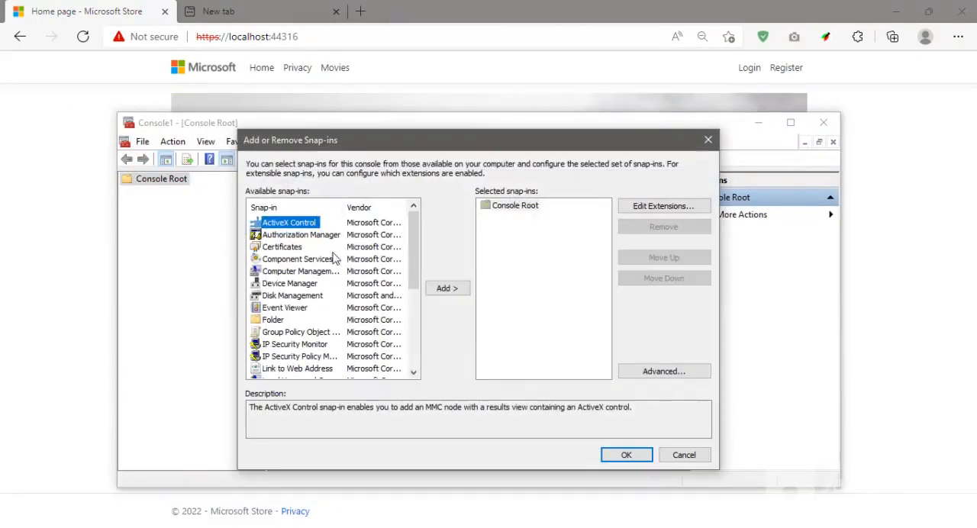
pyautogui.click(282, 248)
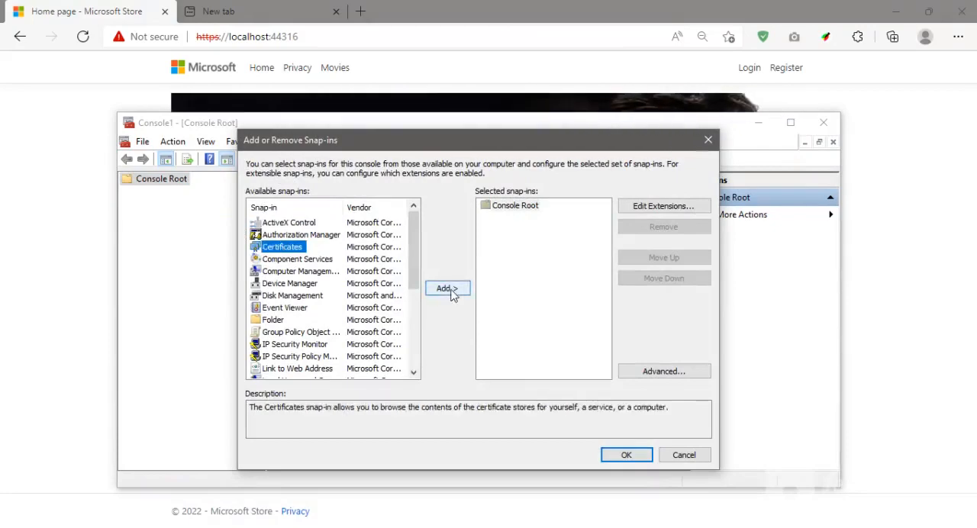
pyautogui.click(447, 288)
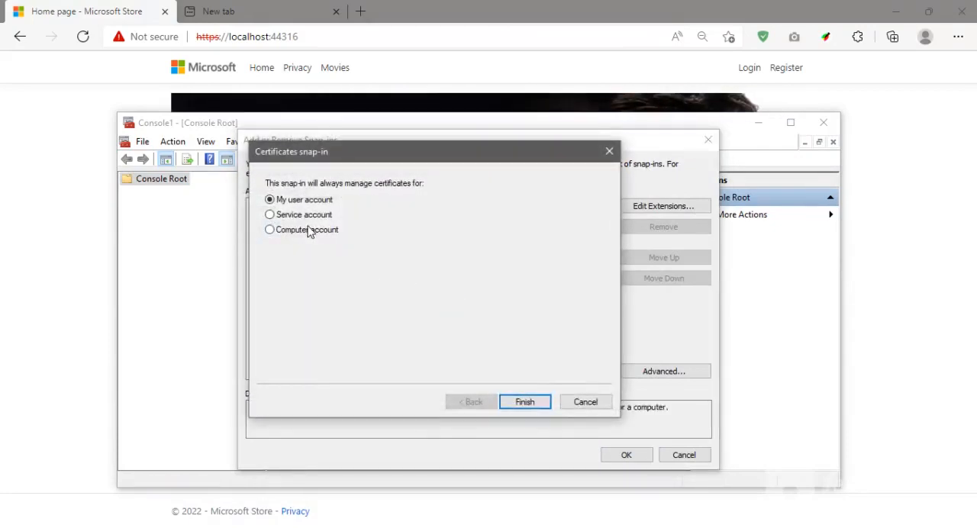
pyautogui.click(308, 231)
pyautogui.click(525, 403)
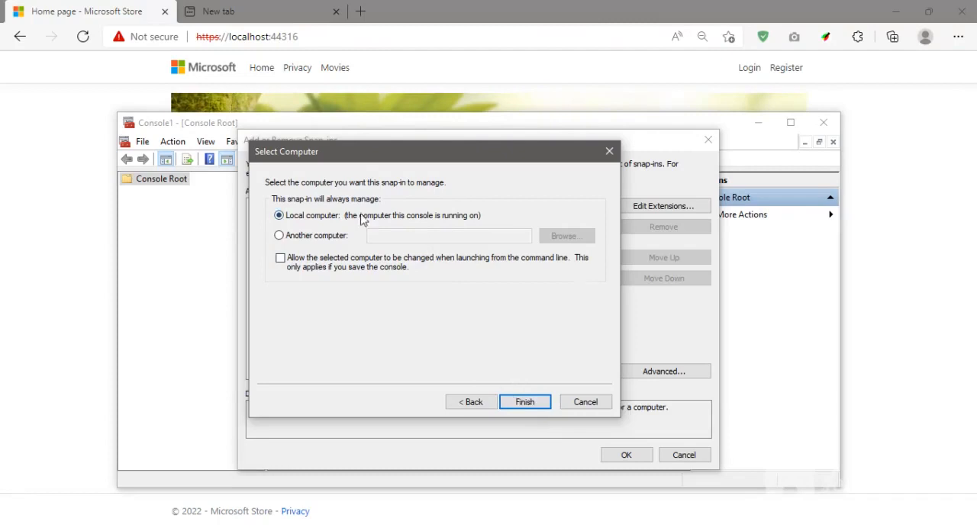
pyautogui.click(524, 402)
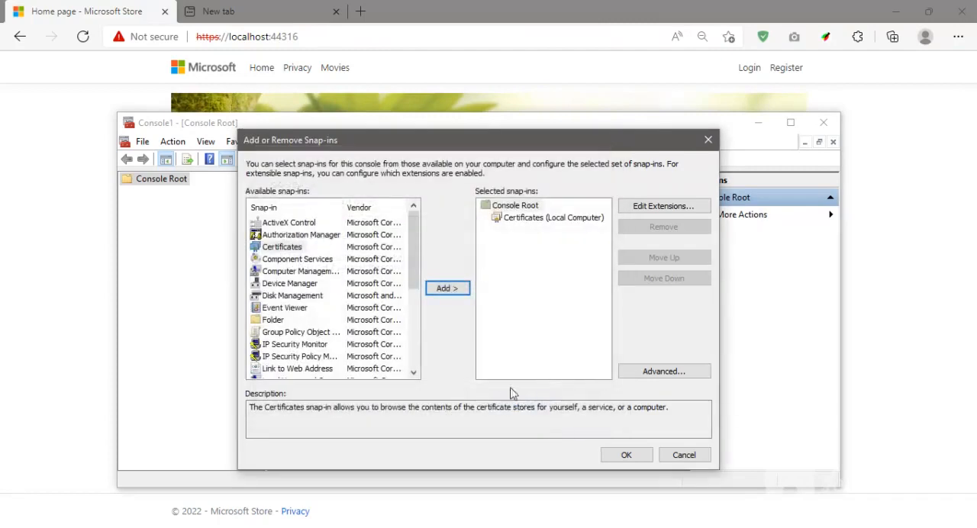
# Add a second Certificates snap-in for My user account and apply the snap-in selection.
pyautogui.click(295, 248)
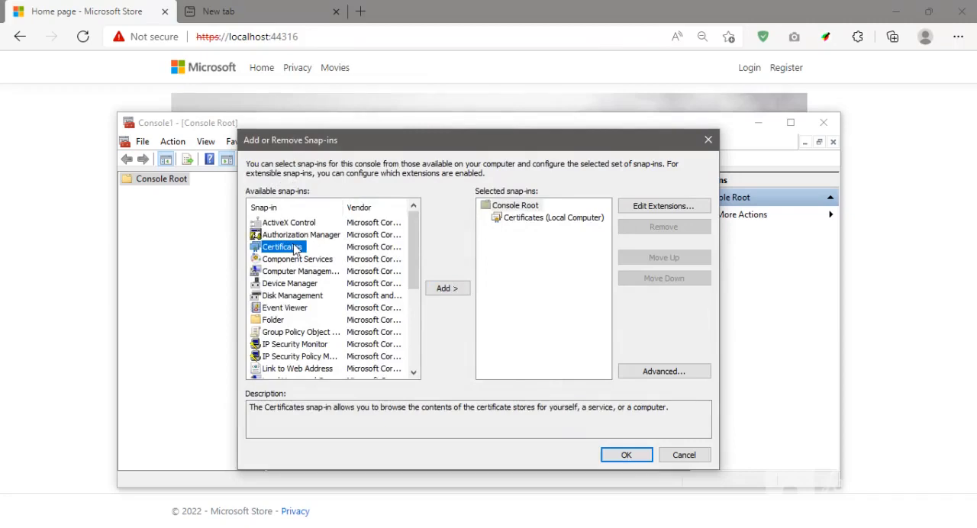
pyautogui.click(452, 290)
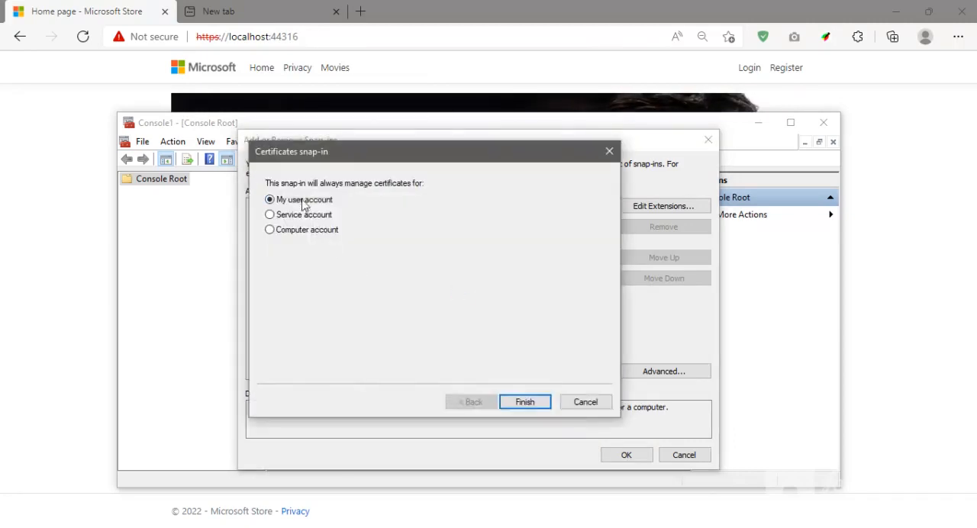
pyautogui.click(526, 405)
pyautogui.click(626, 456)
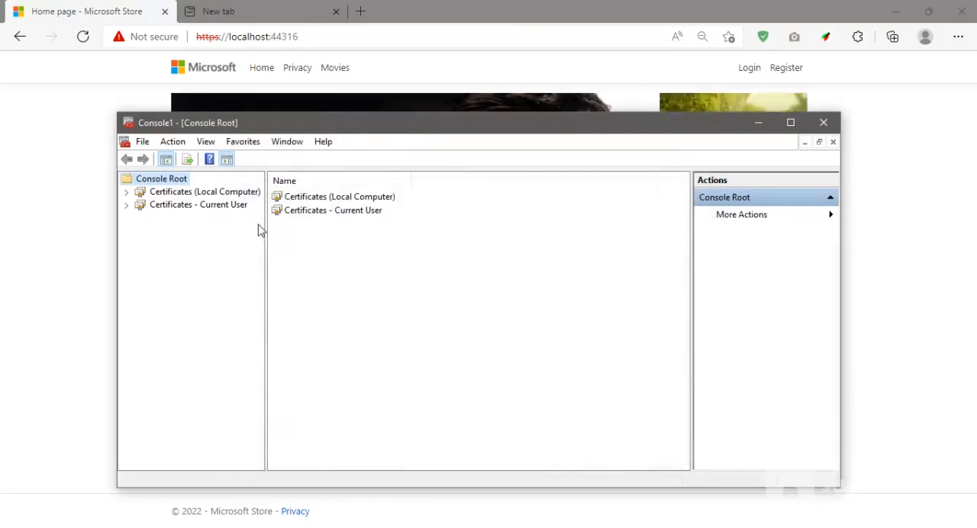
# Display the Personal store's certificates under Certificates (Local Computer).
pyautogui.click(222, 192)
pyautogui.doubleClick(138, 195)
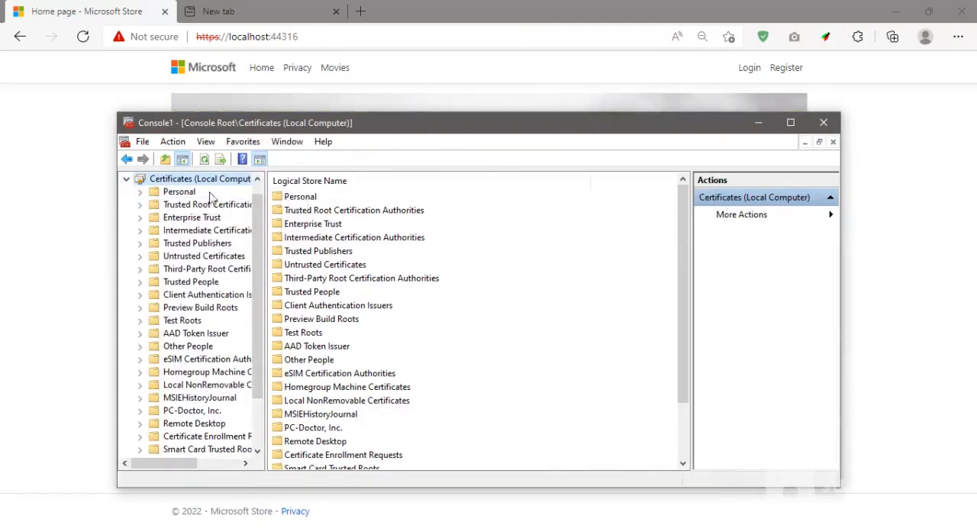
pyautogui.click(143, 192)
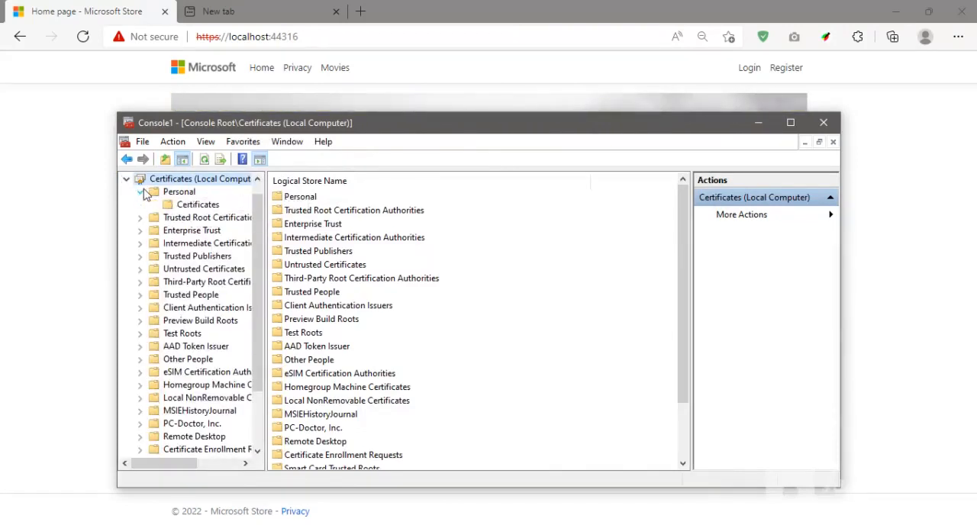
pyautogui.click(197, 206)
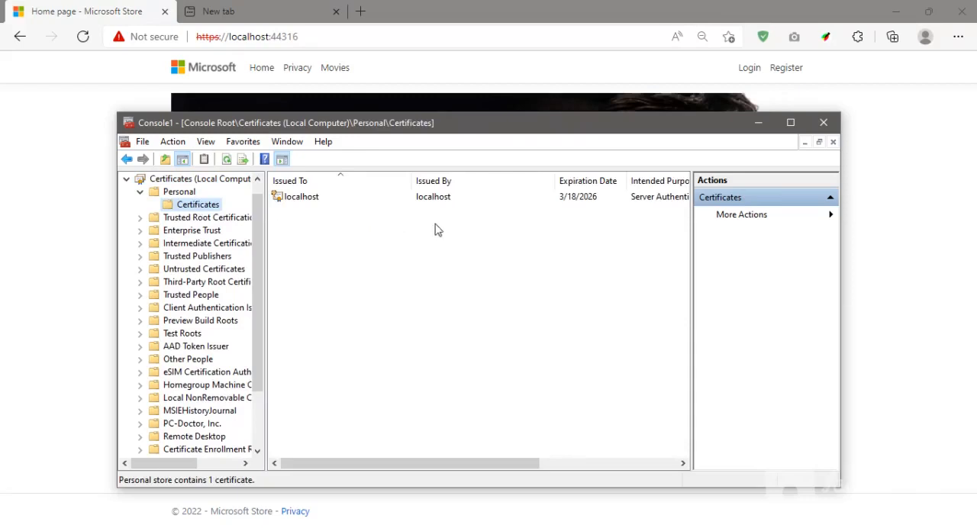
# Start exporting the localhost certificate to a file without its private key, in DER encoded binary X.509 (.CER) format.
pyautogui.click(310, 200)
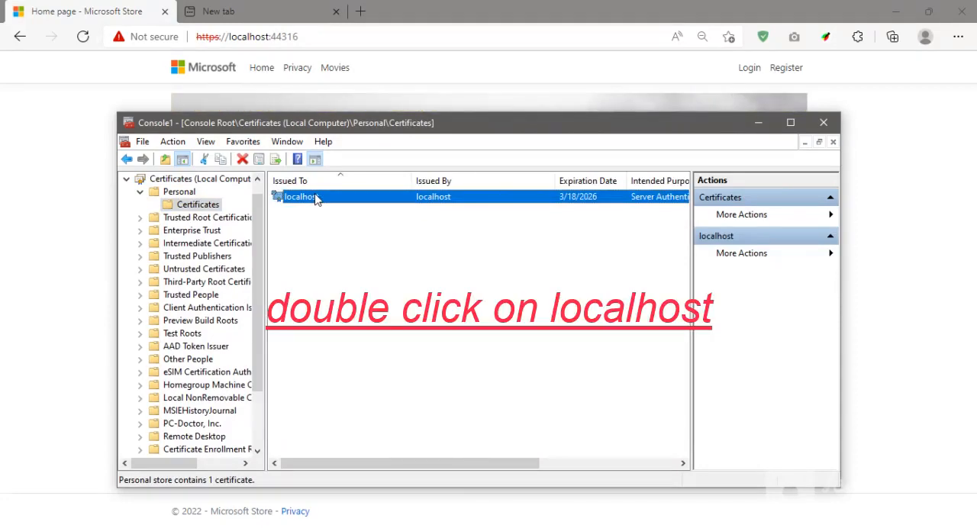
pyautogui.doubleClick(302, 200)
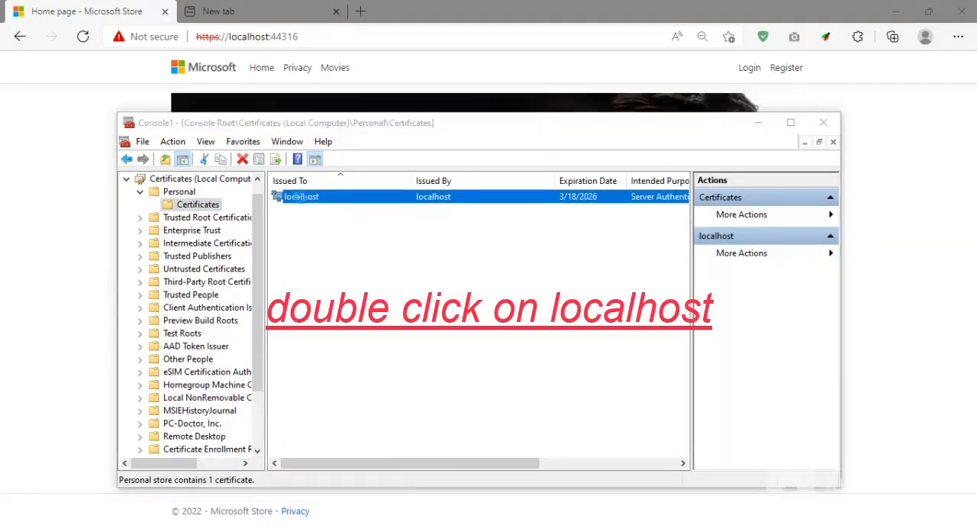
pyautogui.click(189, 161)
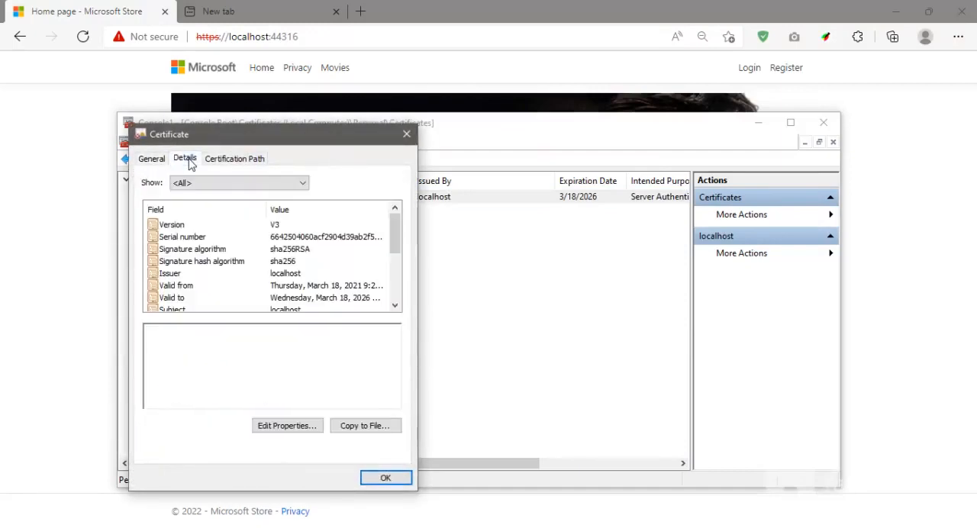
pyautogui.click(389, 432)
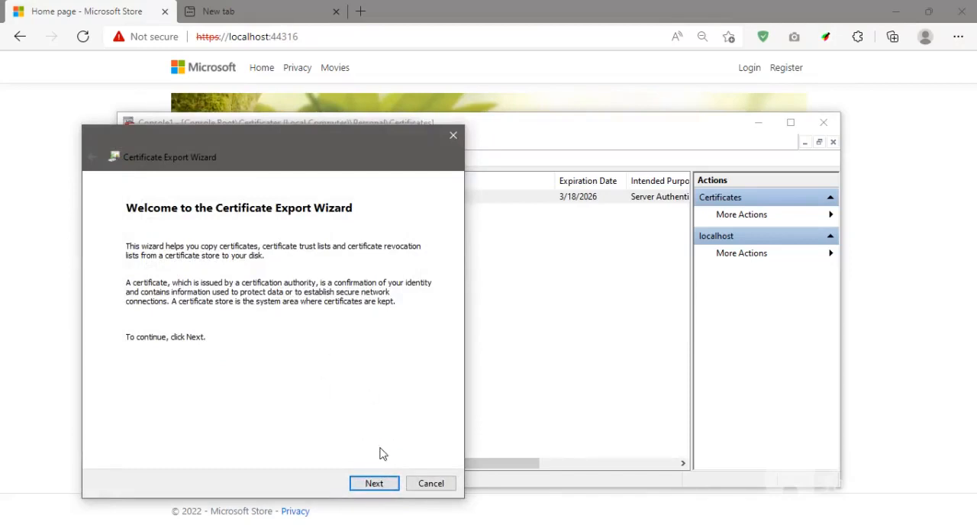
pyautogui.click(374, 483)
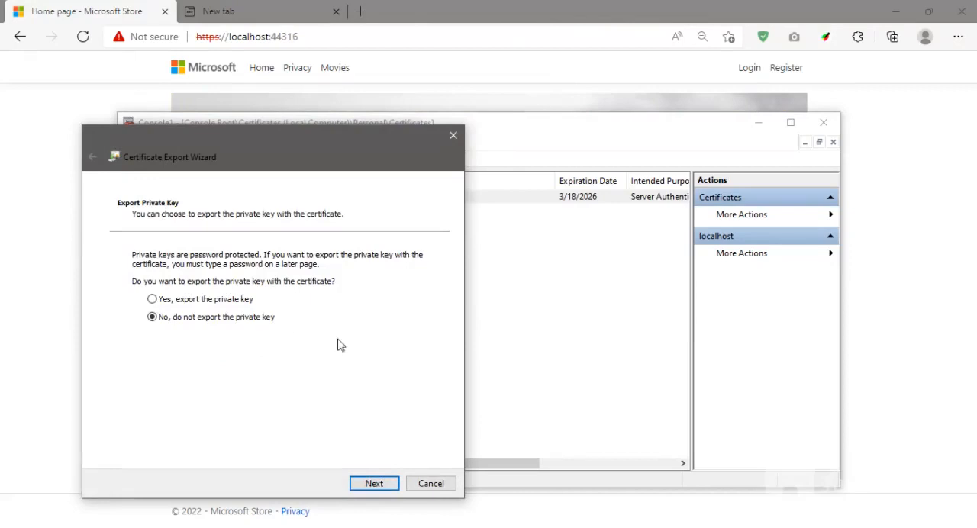
pyautogui.click(378, 483)
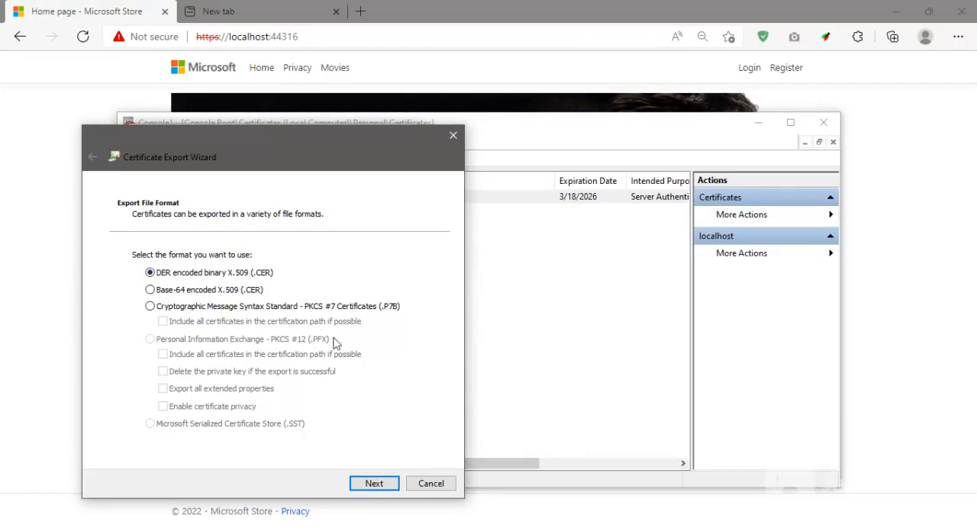
pyautogui.click(378, 483)
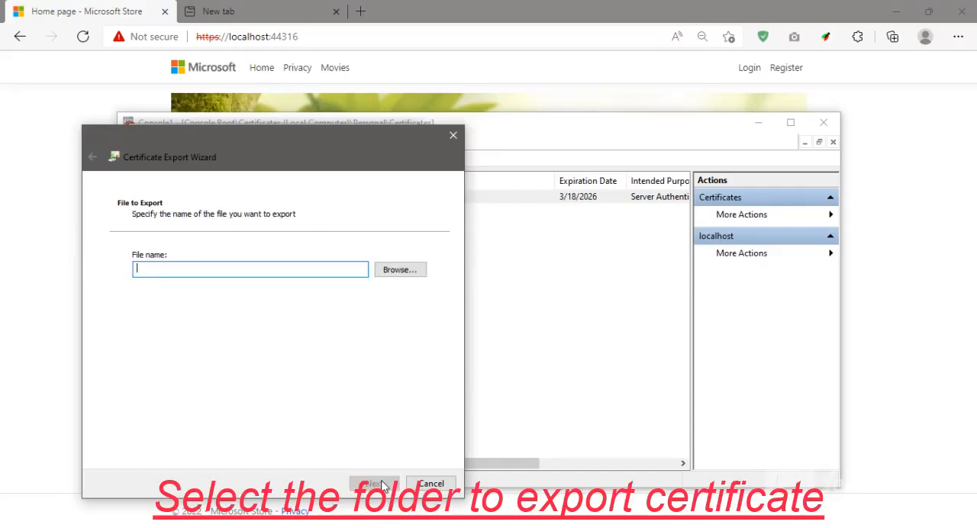
# Set the export destination to a file named Certifi on the Data (D:) drive.
pyautogui.click(400, 275)
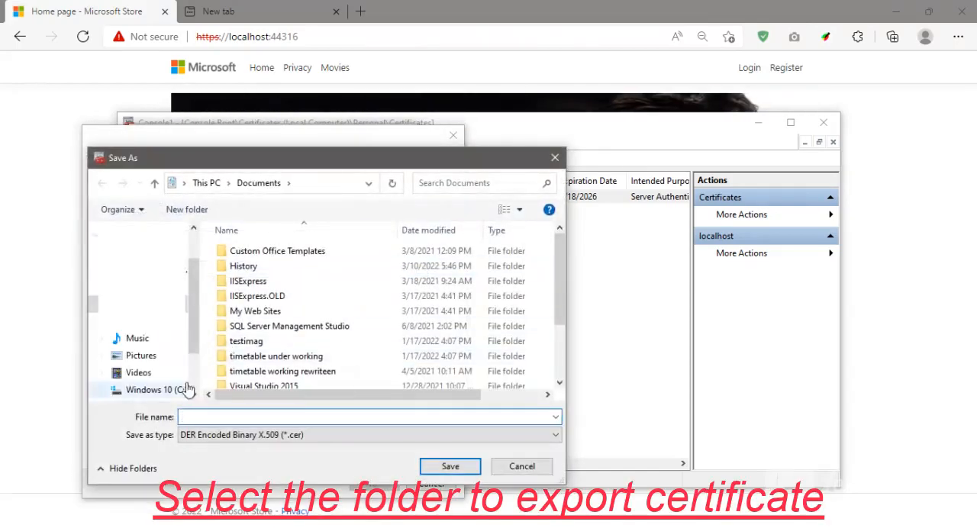
pyautogui.scroll(-2, 165, 374)
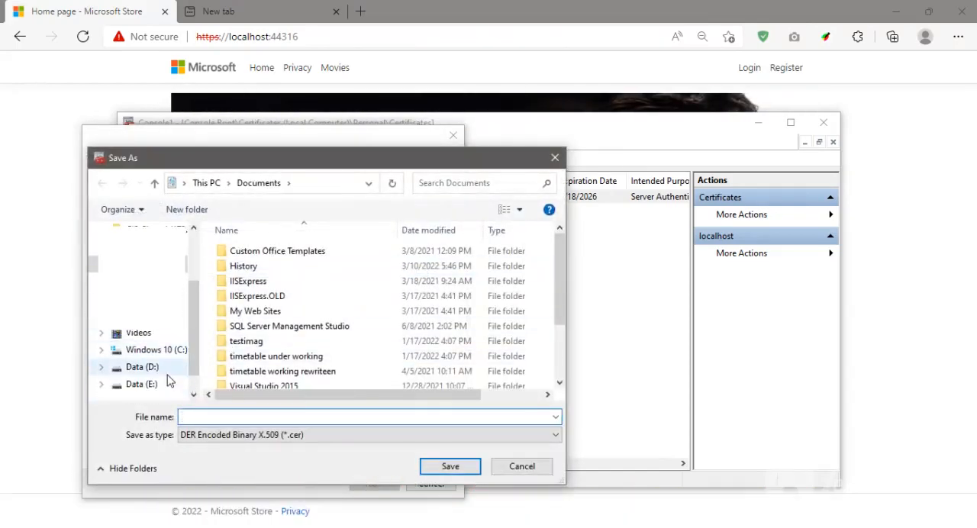
pyautogui.click(145, 367)
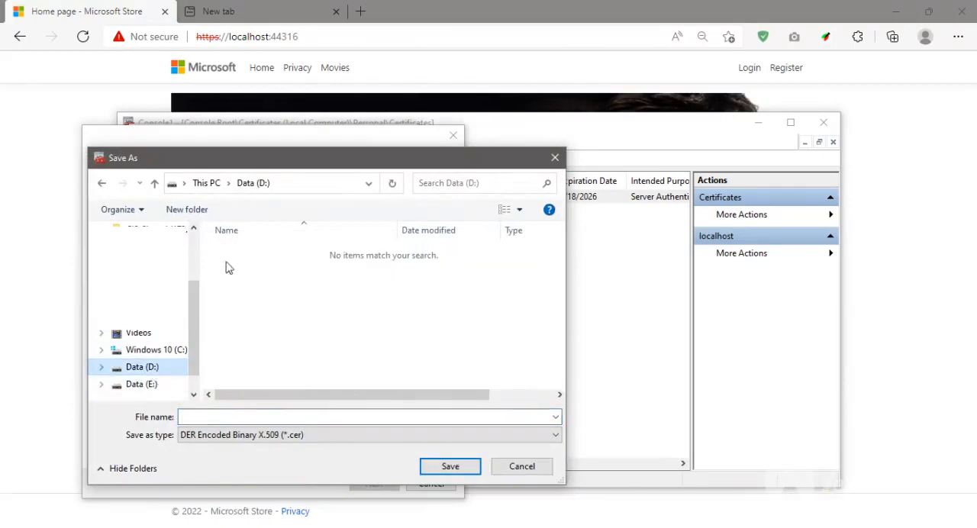
pyautogui.click(307, 419)
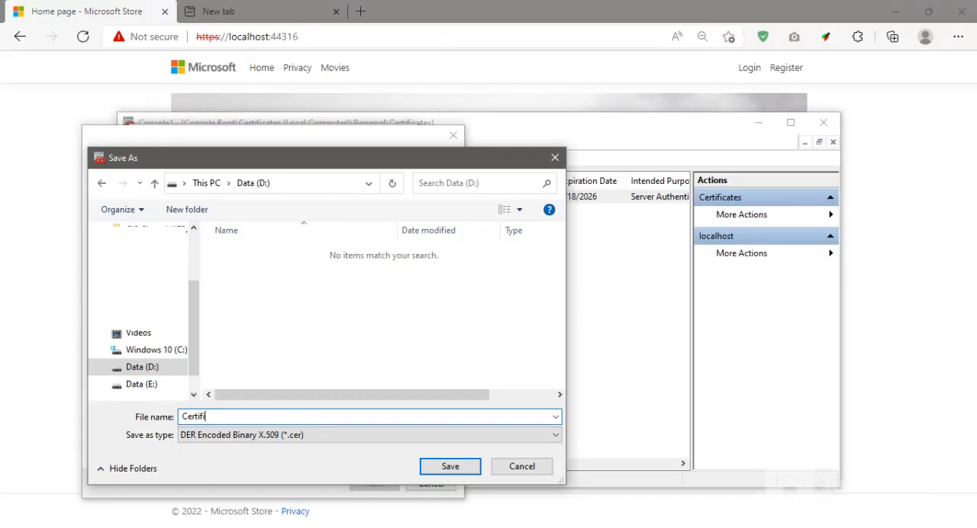
pyautogui.click(450, 474)
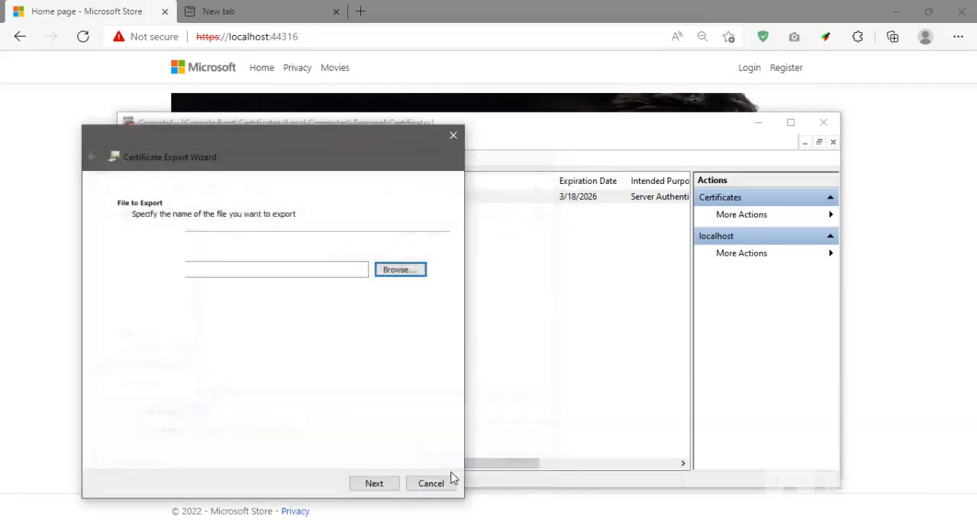
# Complete the certificate export to D:\Certifi.cer and close the certificate's properties.
pyautogui.click(387, 483)
pyautogui.click(390, 484)
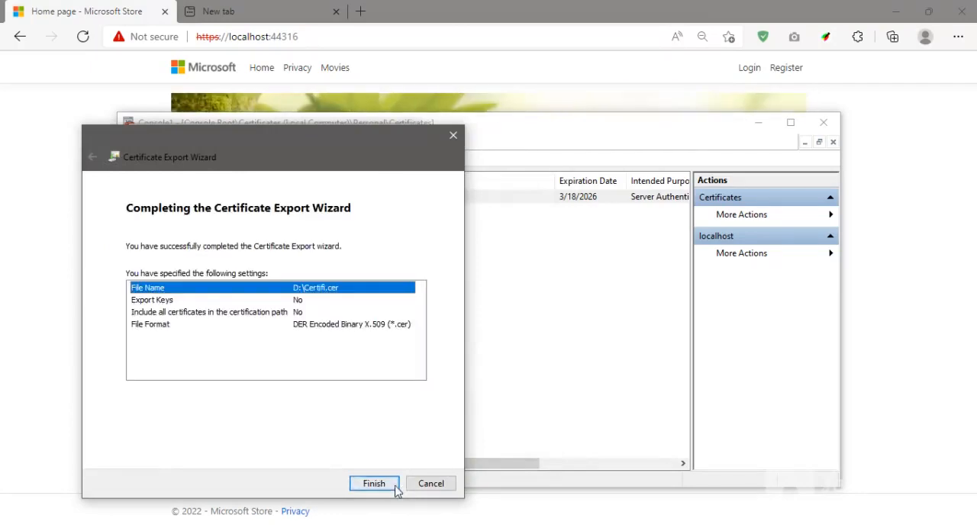
pyautogui.click(521, 316)
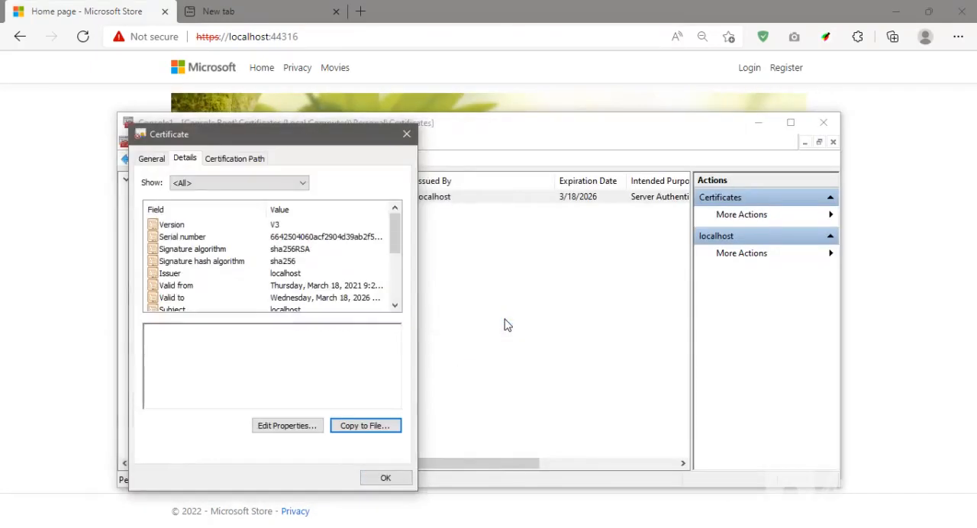
pyautogui.press('Escape')
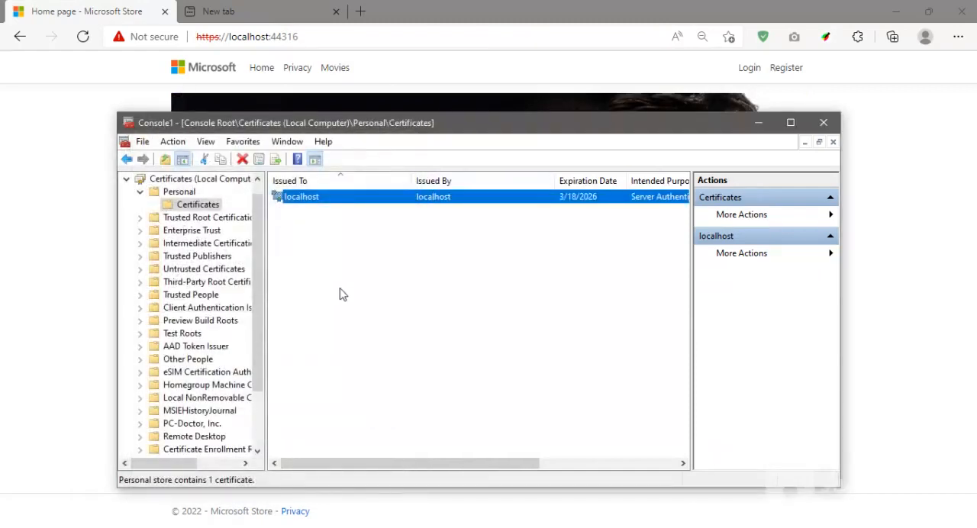
# Display the Trusted Root Certification Authorities certificates under Certificates - Current User.
pyautogui.click(126, 178)
pyautogui.click(127, 205)
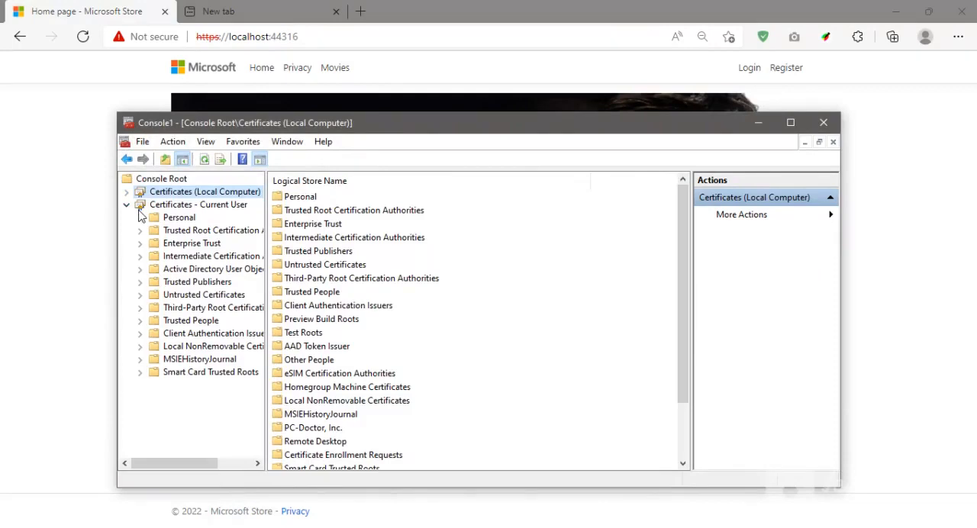
pyautogui.click(219, 232)
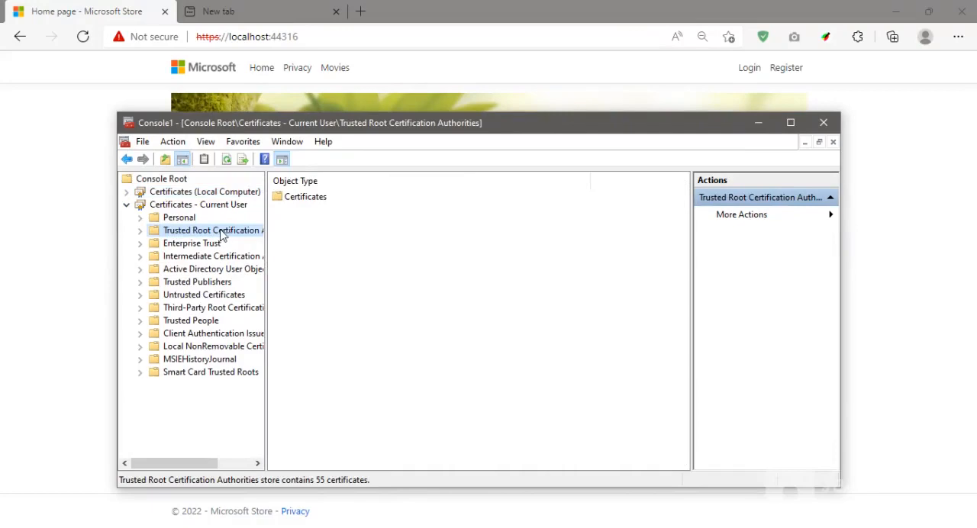
pyautogui.doubleClick(168, 236)
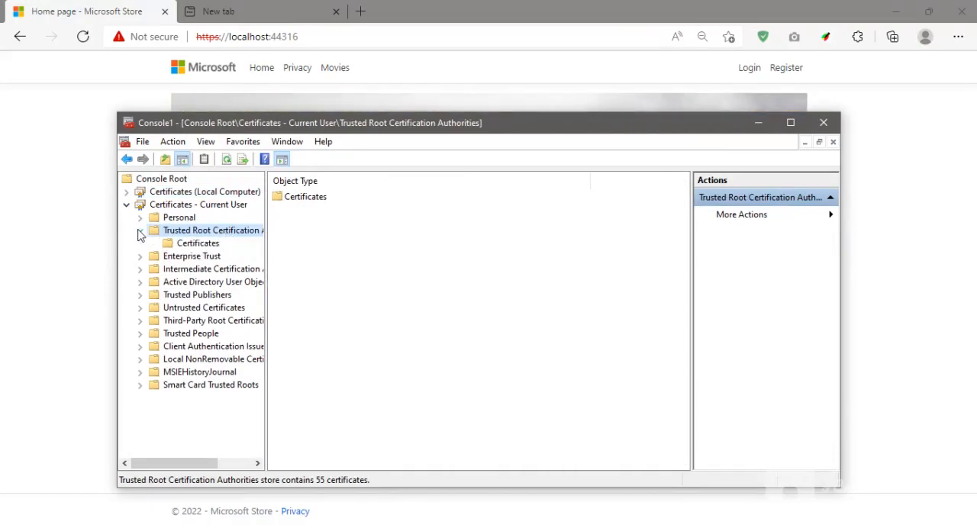
pyautogui.click(187, 243)
# Start importing a certificate into the current user's Trusted Root Certification Authorities, choosing Certifi.cer on the Data (D:) drive as the source file.
pyautogui.click(173, 142)
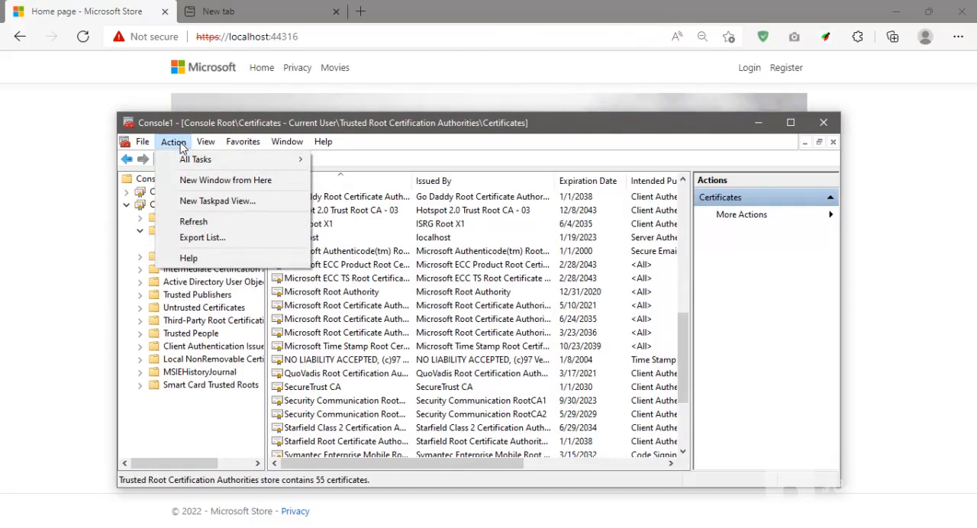
pyautogui.moveTo(229, 162)
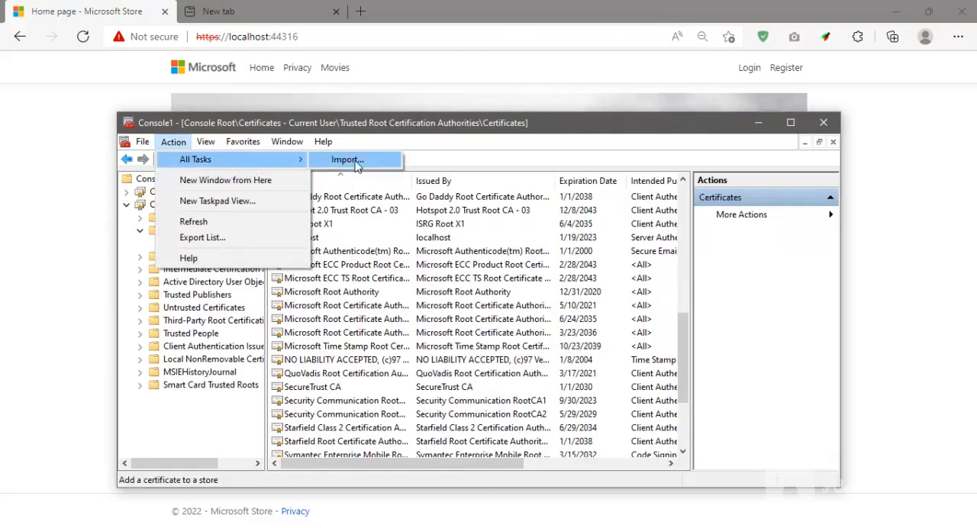
pyautogui.click(353, 160)
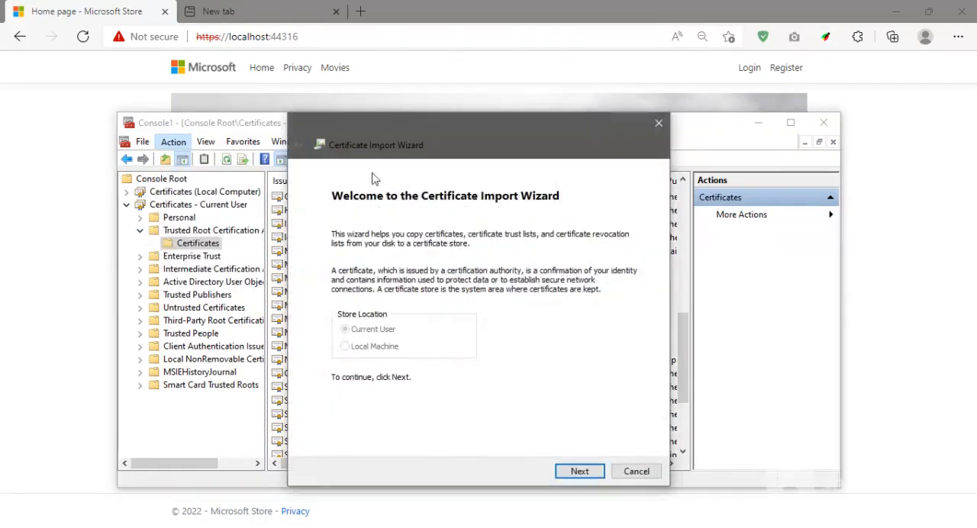
pyautogui.click(580, 472)
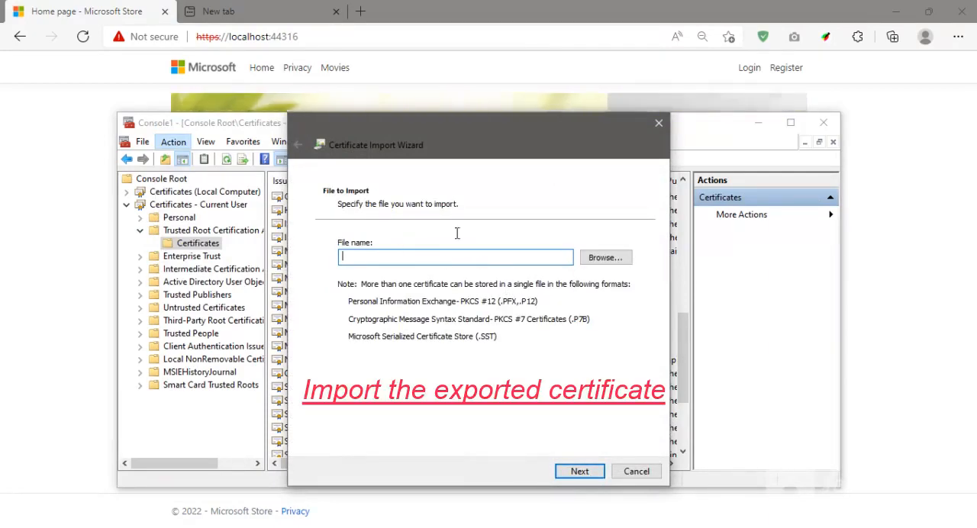
pyautogui.click(585, 259)
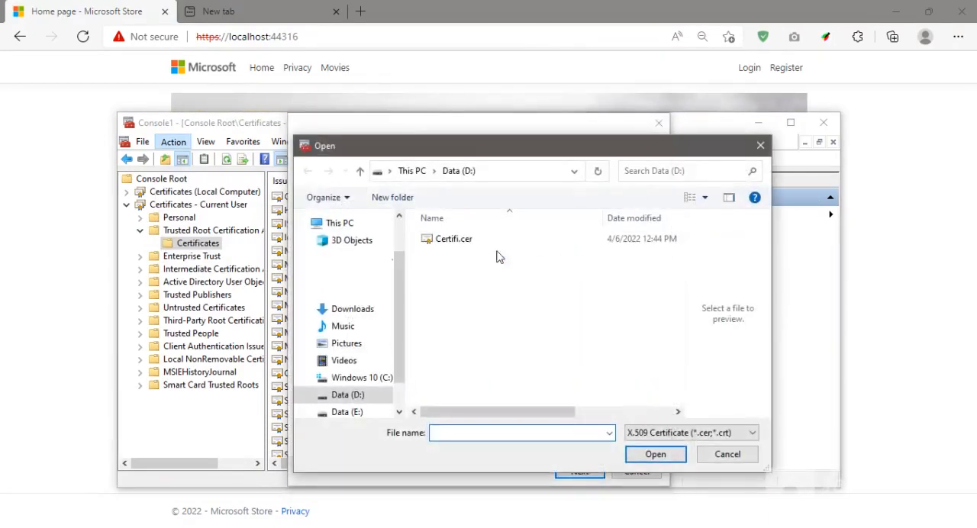
pyautogui.click(467, 241)
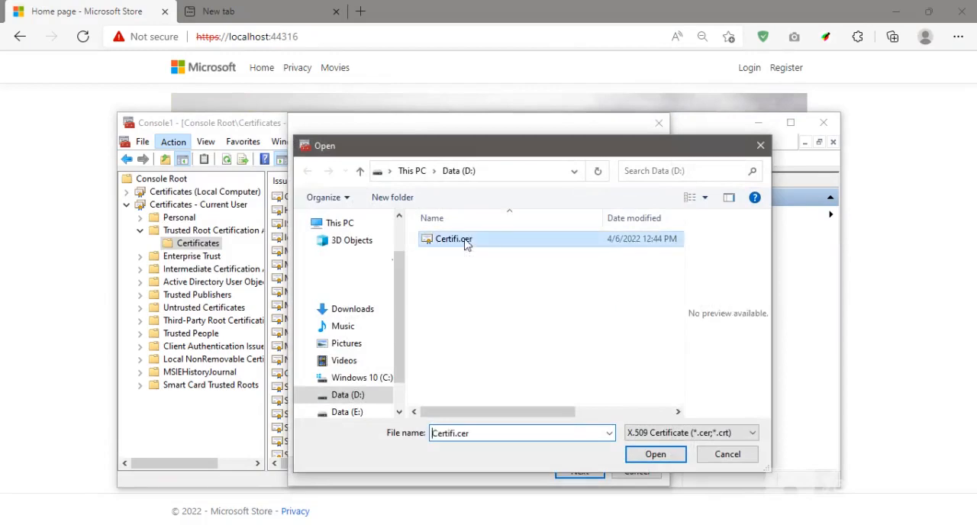
pyautogui.click(656, 455)
pyautogui.click(585, 471)
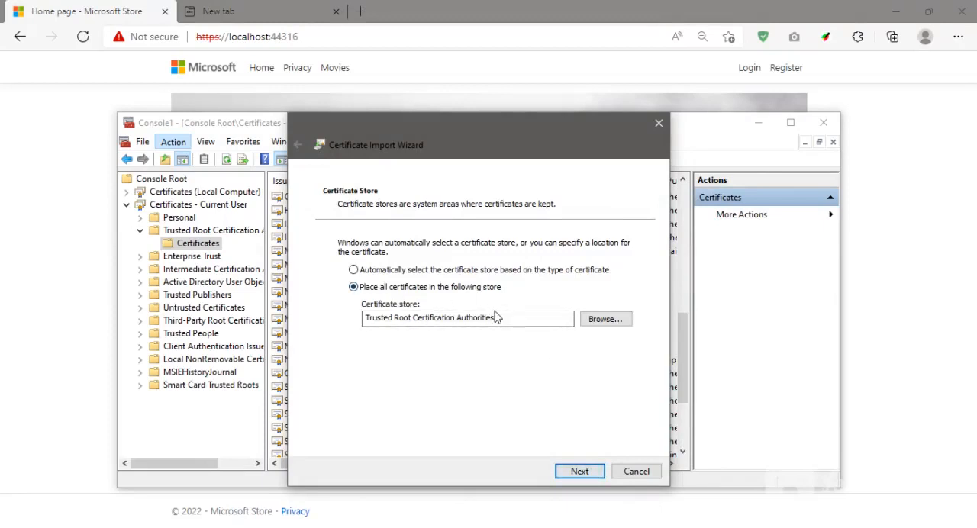
# Complete the import into the Trusted Root Certification Authorities store, approving installation of the localhost certificate.
pyautogui.click(580, 471)
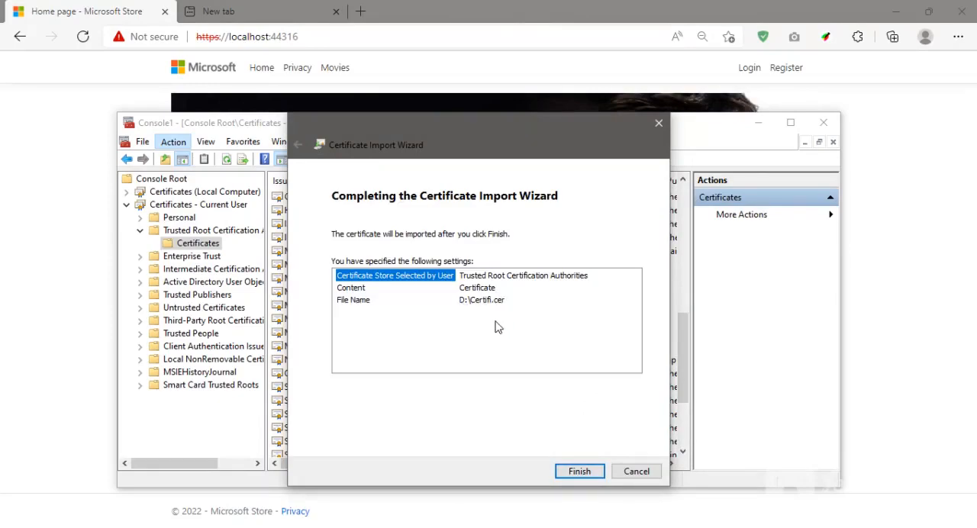
pyautogui.click(578, 472)
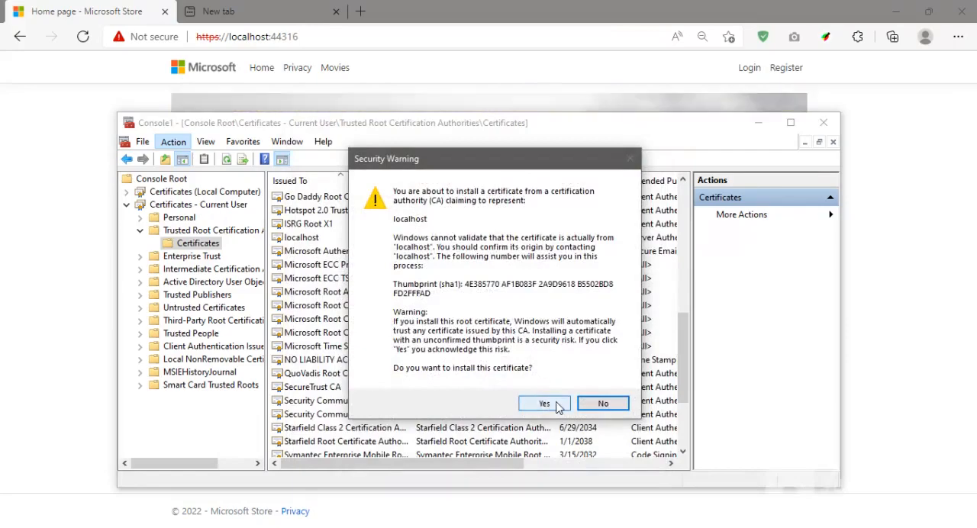
pyautogui.click(557, 408)
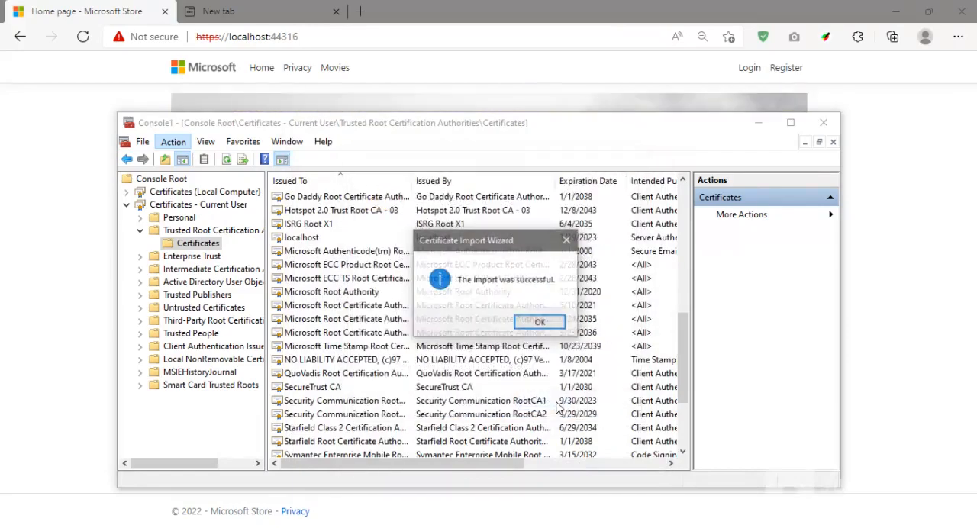
pyautogui.click(539, 324)
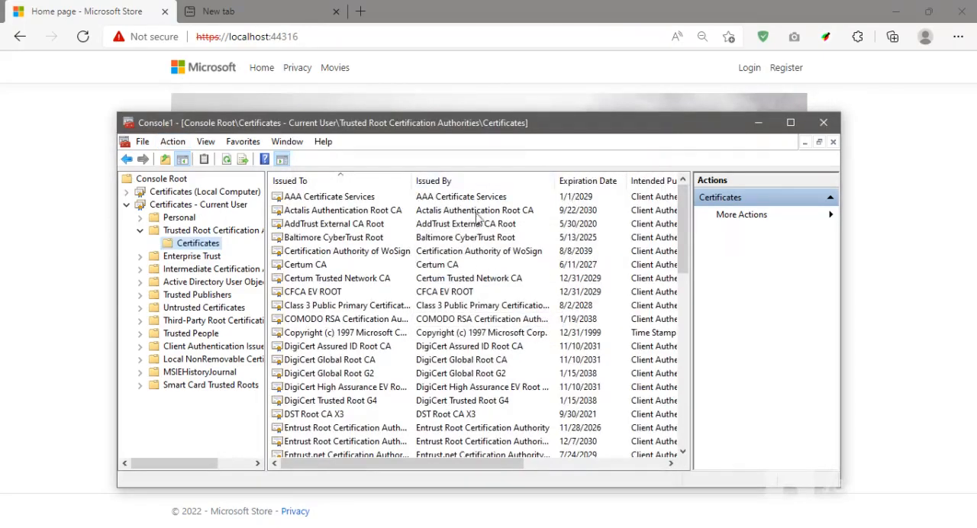
# Minimize the console, rerun the ASPNetCoreIdentity project from Visual Studio, and check the reopened localhost:44316 site's security information.
pyautogui.click(760, 123)
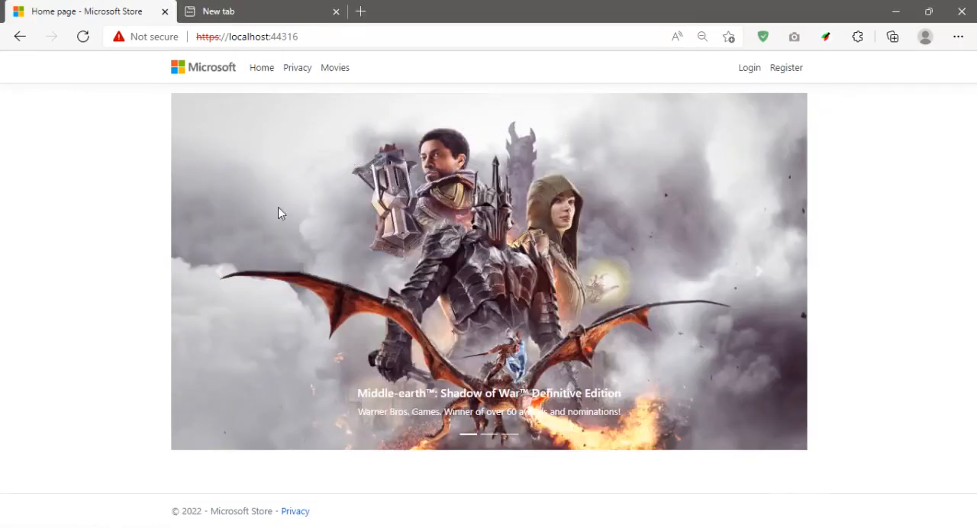
pyautogui.click(200, 527)
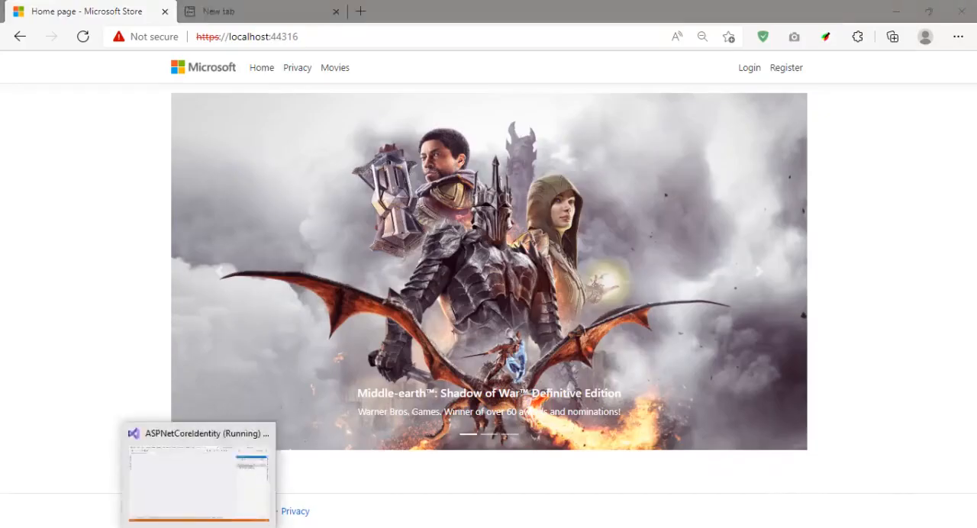
pyautogui.click(679, 33)
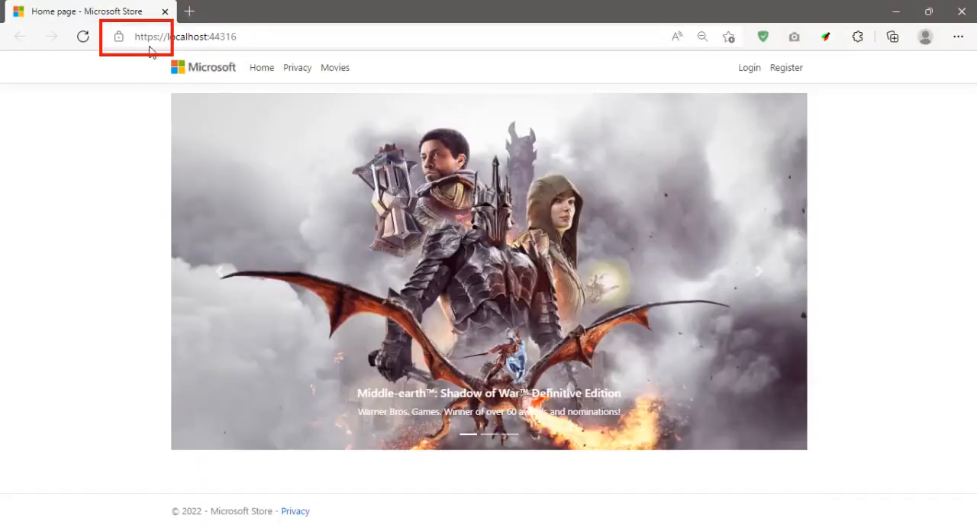
pyautogui.click(119, 40)
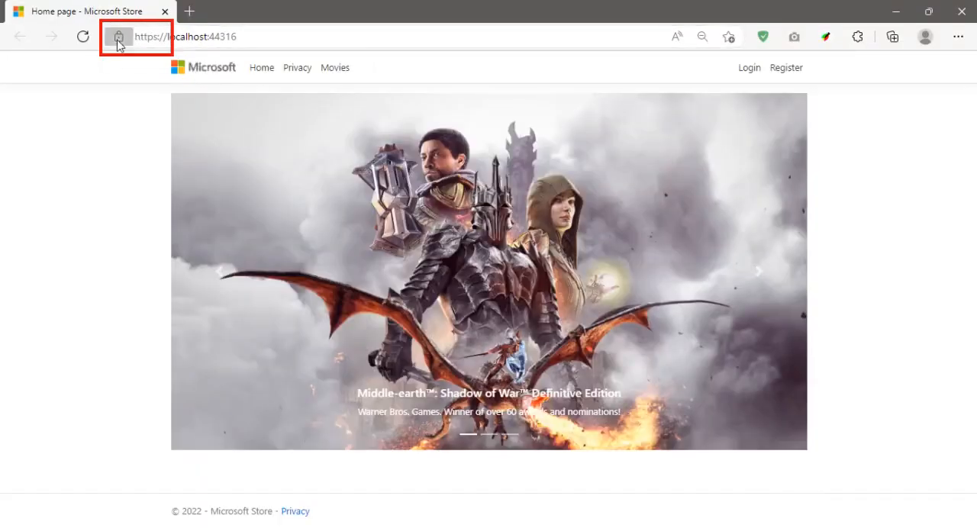